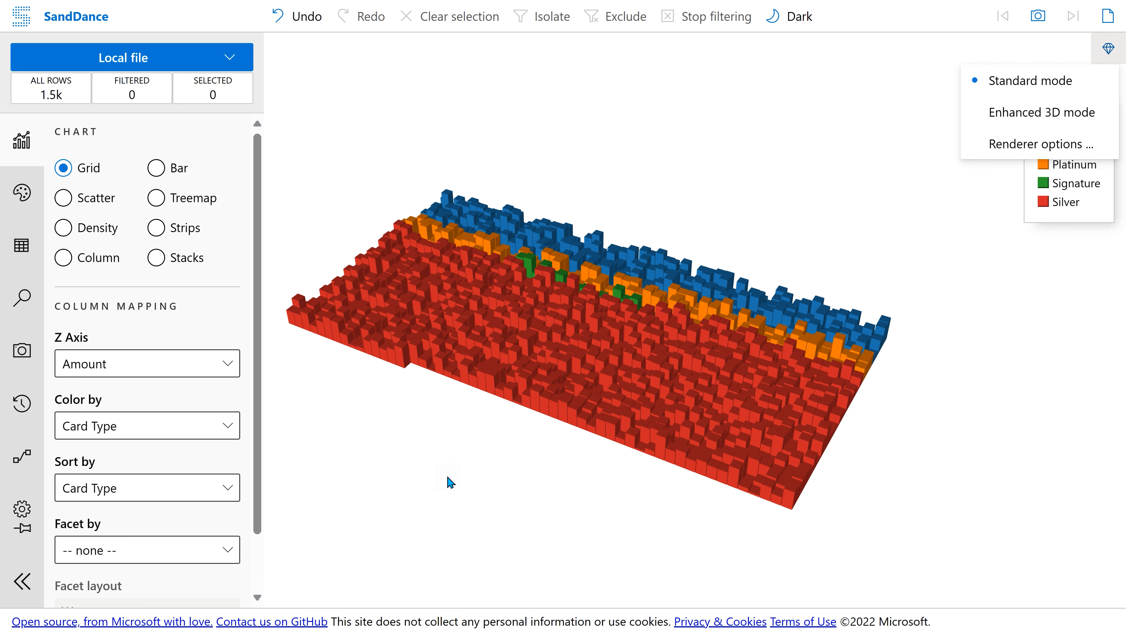
# Increase the height scale of the grid chart's 3D blocks and turn the chart so the Gold rows face forward.
pyautogui.click(25, 504)
pyautogui.moveTo(68, 178); pyautogui.dragTo(94, 178)
pyautogui.moveTo(842, 426); pyautogui.dragTo(395, 451)
pyautogui.click(6, 140)
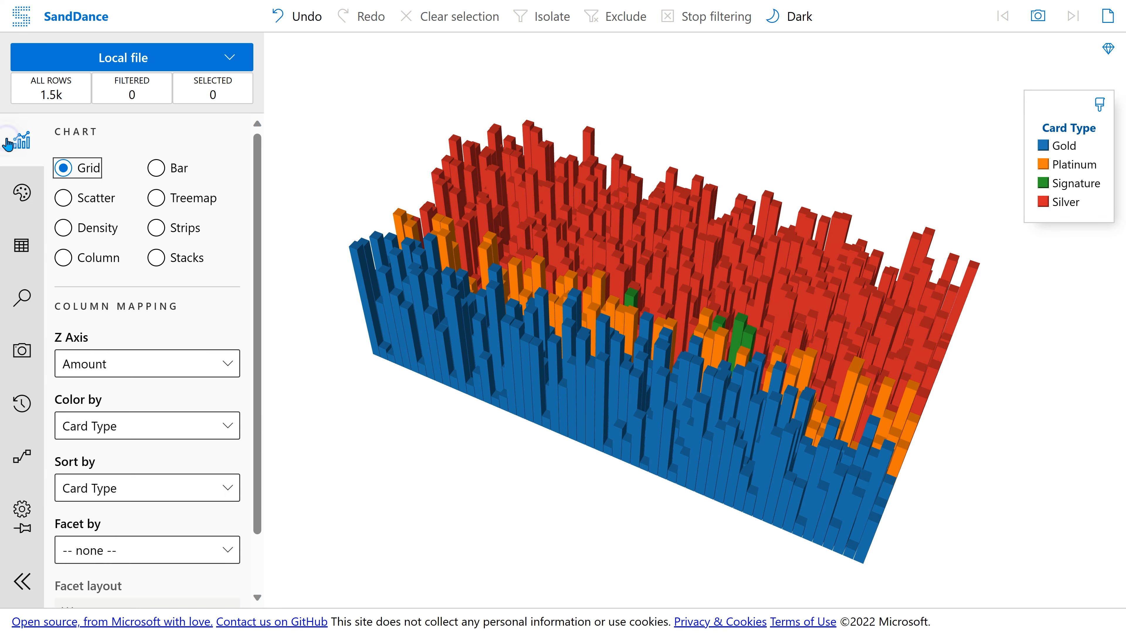
# Switch rendering to Enhanced 3D mode and enable bloom highlighting with lower intensity, plus antialiasing.
pyautogui.click(1108, 49)
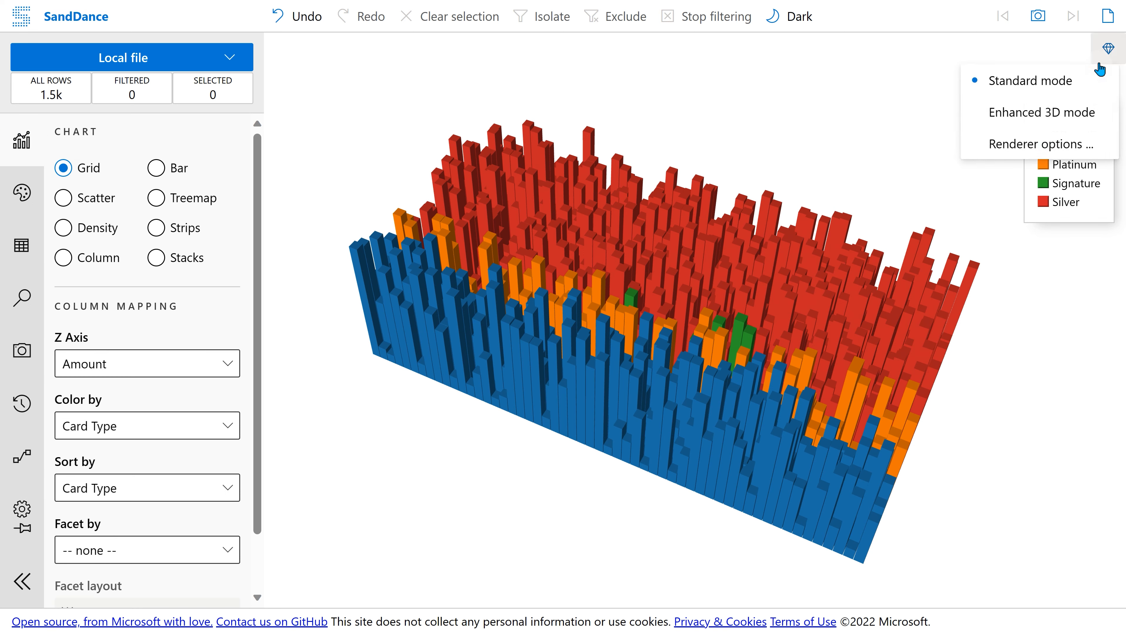
pyautogui.click(1048, 112)
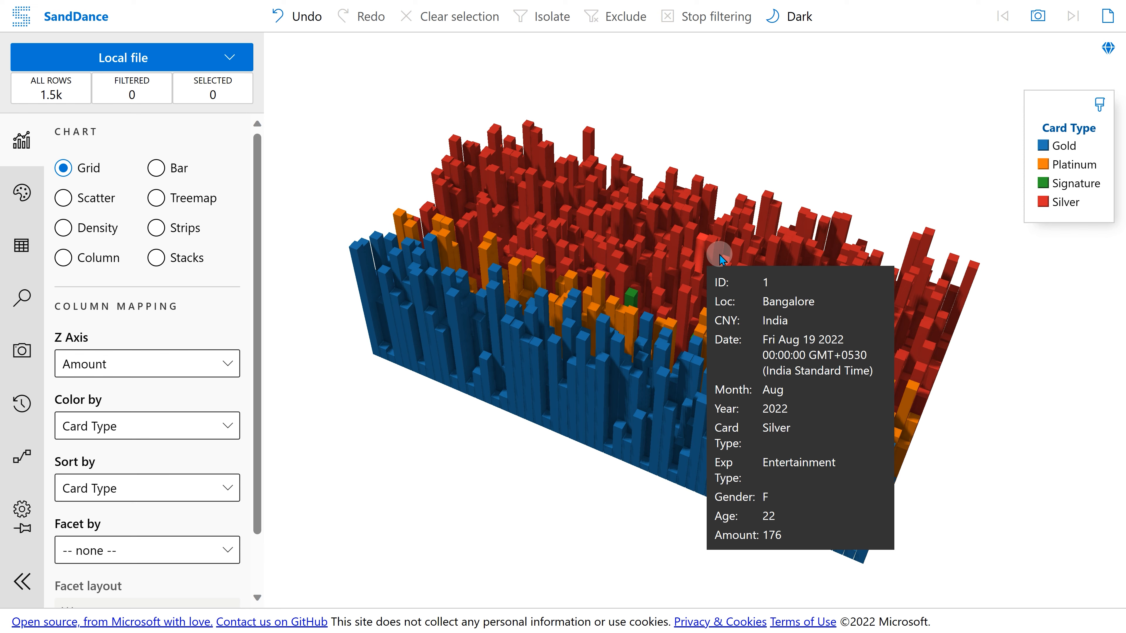
pyautogui.click(1110, 51)
pyautogui.click(1068, 147)
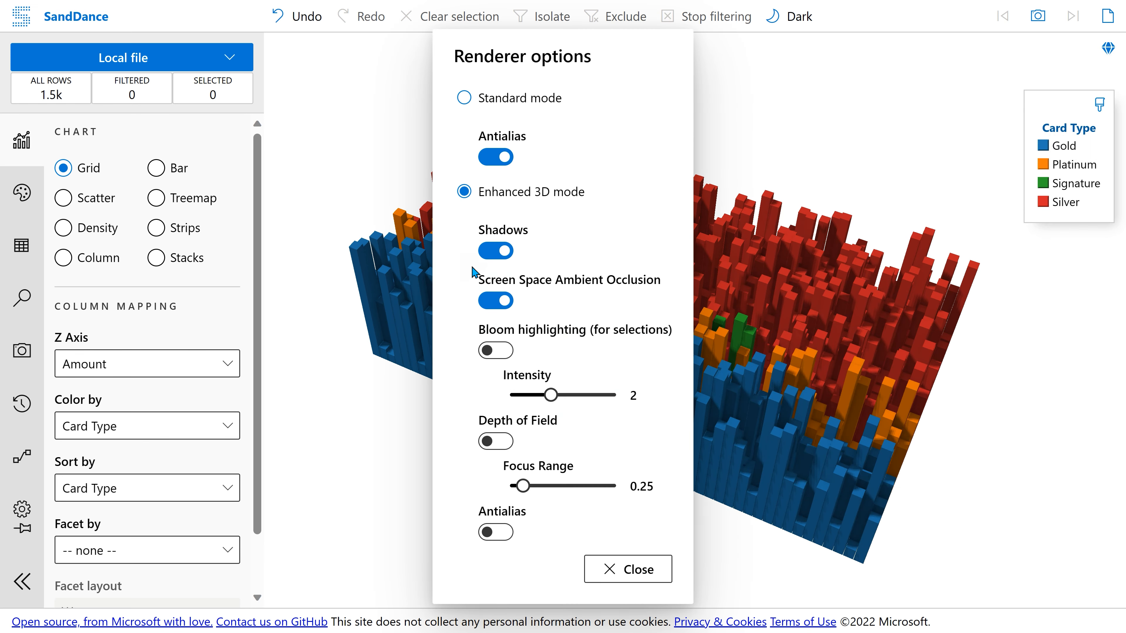
pyautogui.click(490, 303)
pyautogui.click(490, 302)
pyautogui.click(493, 351)
pyautogui.moveTo(549, 395); pyautogui.dragTo(516, 396)
pyautogui.click(500, 534)
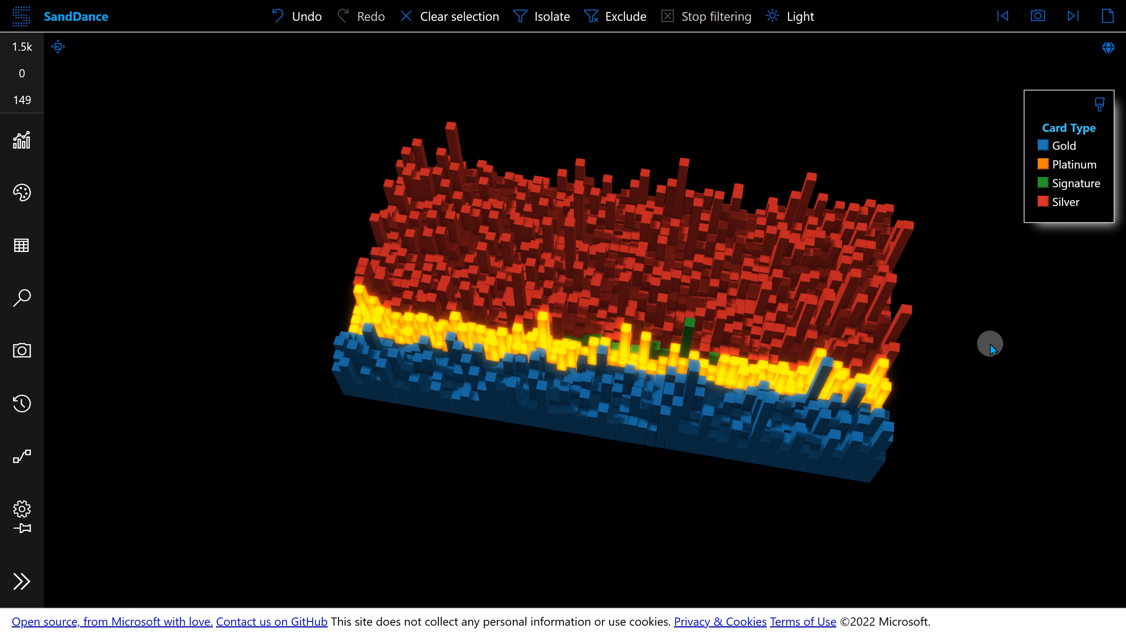
# Select all rows with the Gold card type and isolate them in the grid chart.
pyautogui.moveTo(936, 418); pyautogui.dragTo(270, 345)
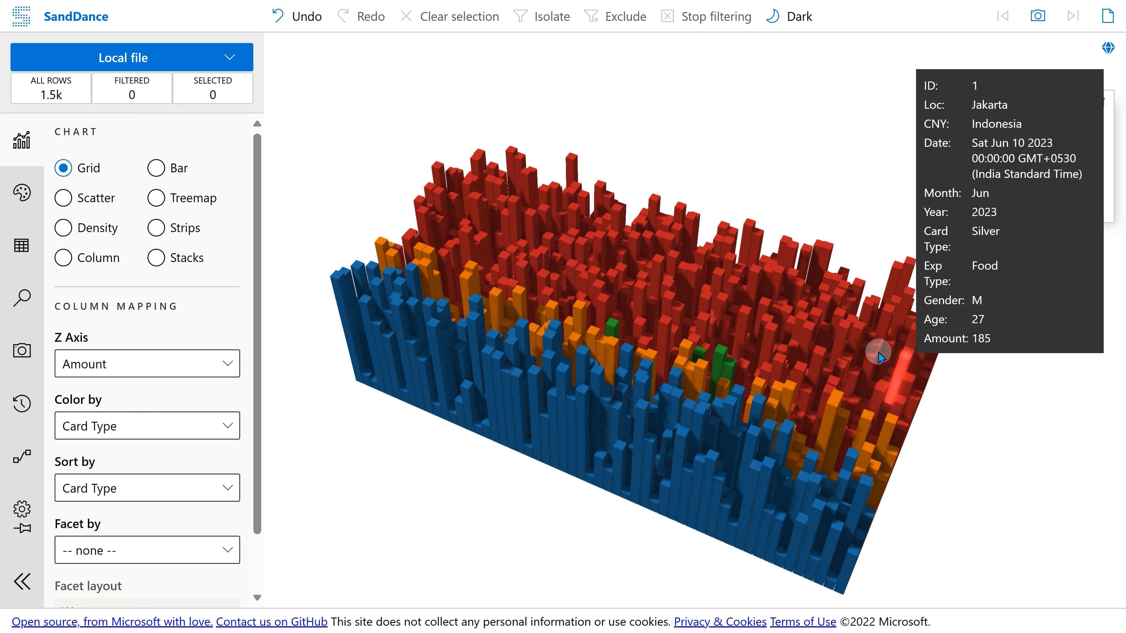
pyautogui.moveTo(815, 339)
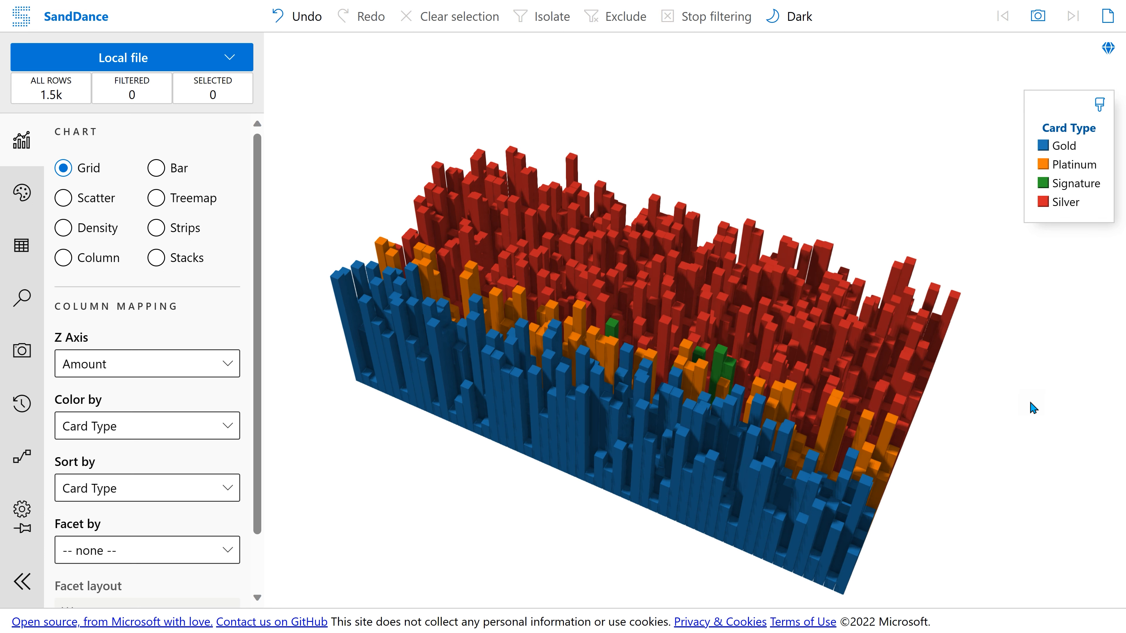
pyautogui.click(1056, 153)
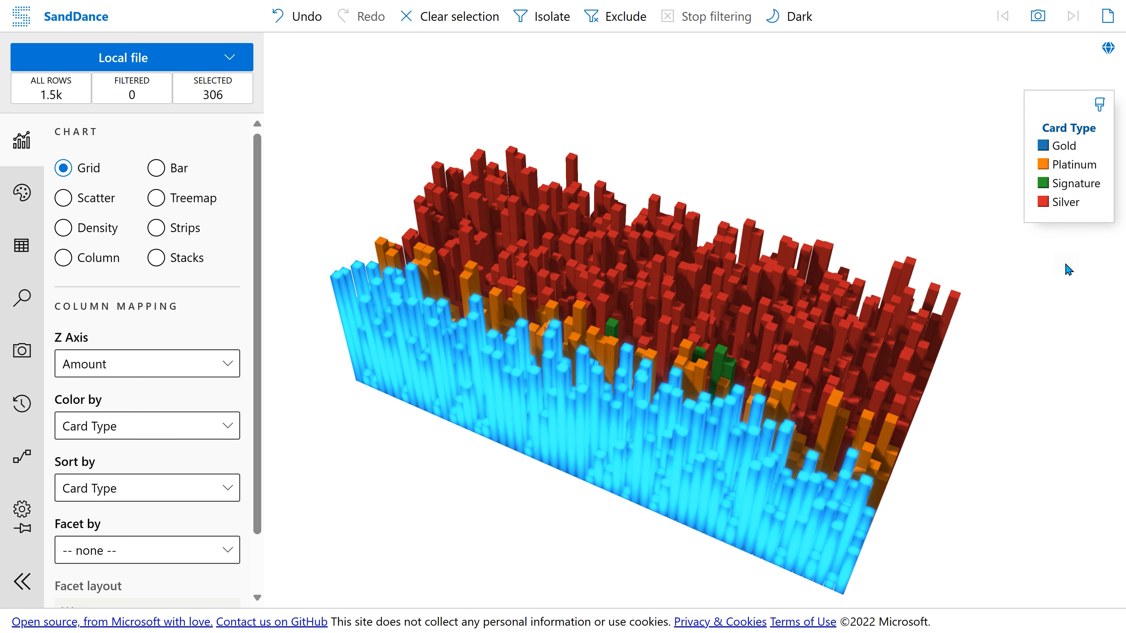
pyautogui.click(556, 29)
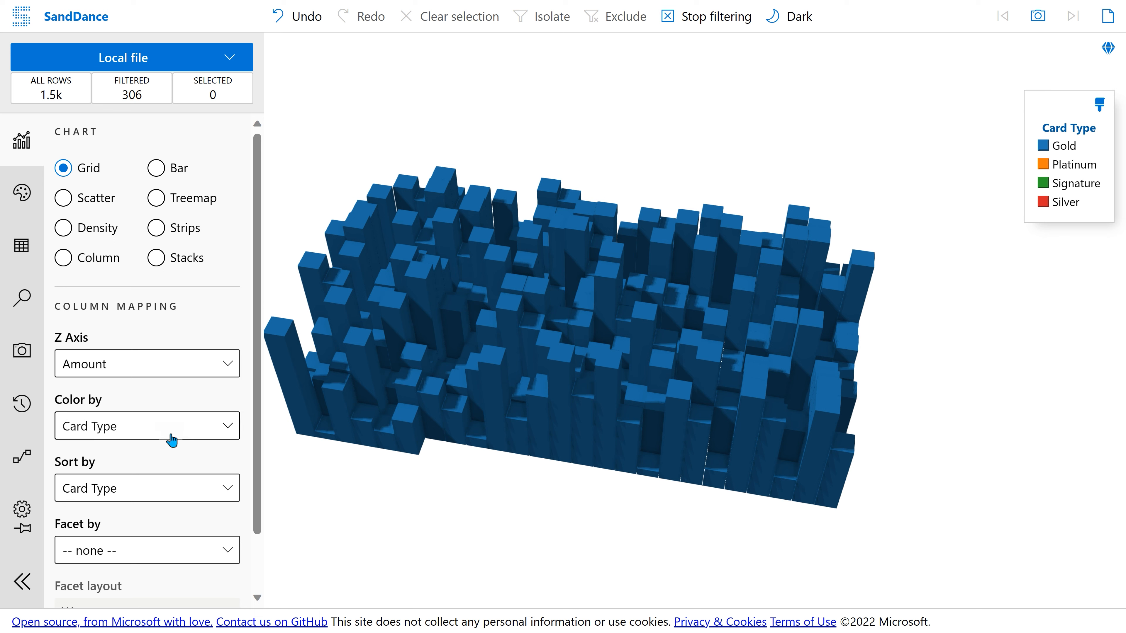
# Color and sort the isolated Gold rows by CNY, and show them as a treemap in 3D.
pyautogui.click(172, 440)
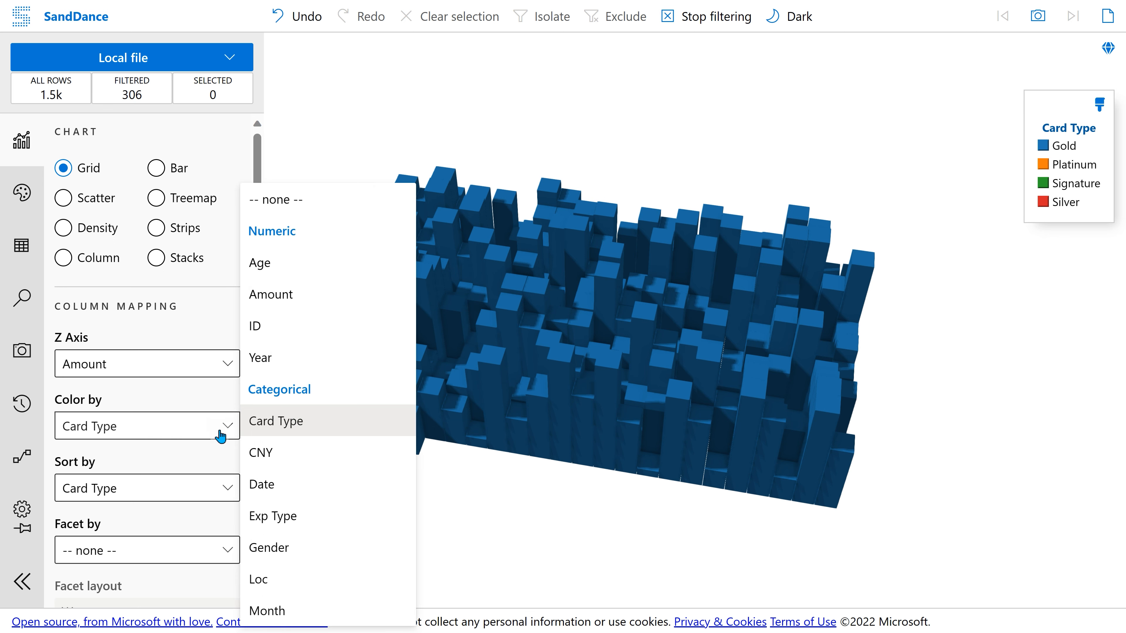
pyautogui.click(269, 460)
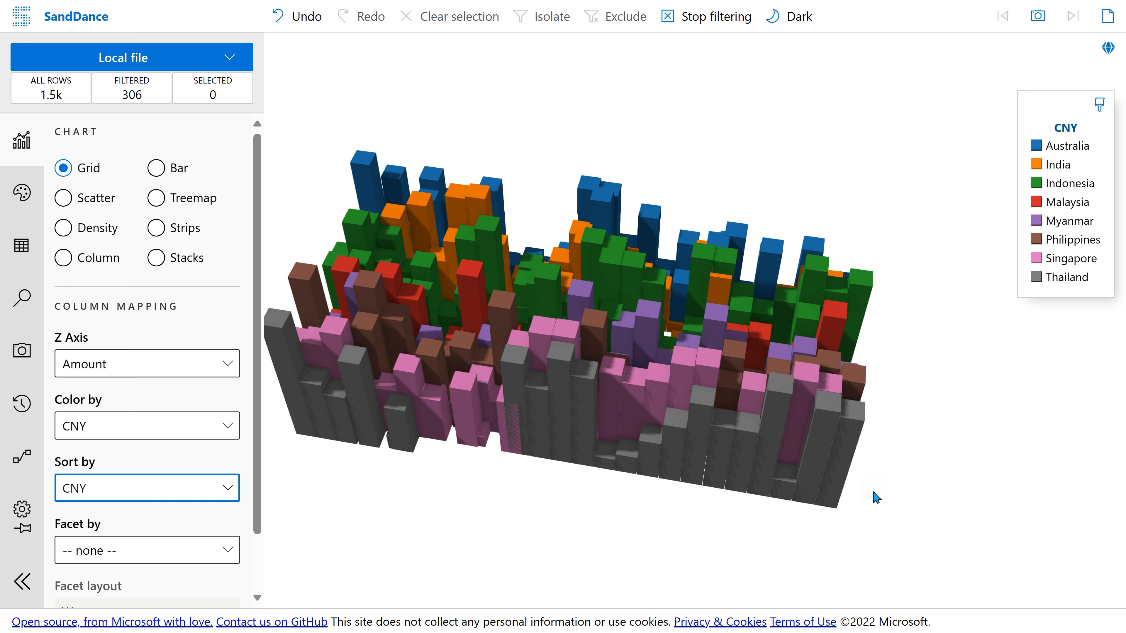
pyautogui.click(187, 198)
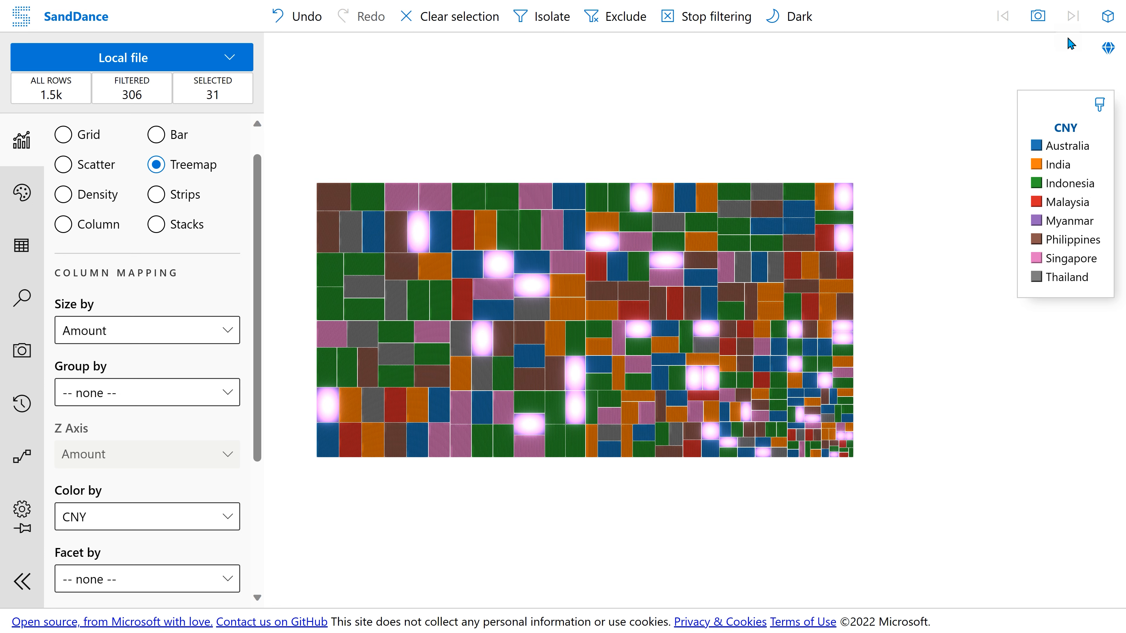
pyautogui.click(1109, 18)
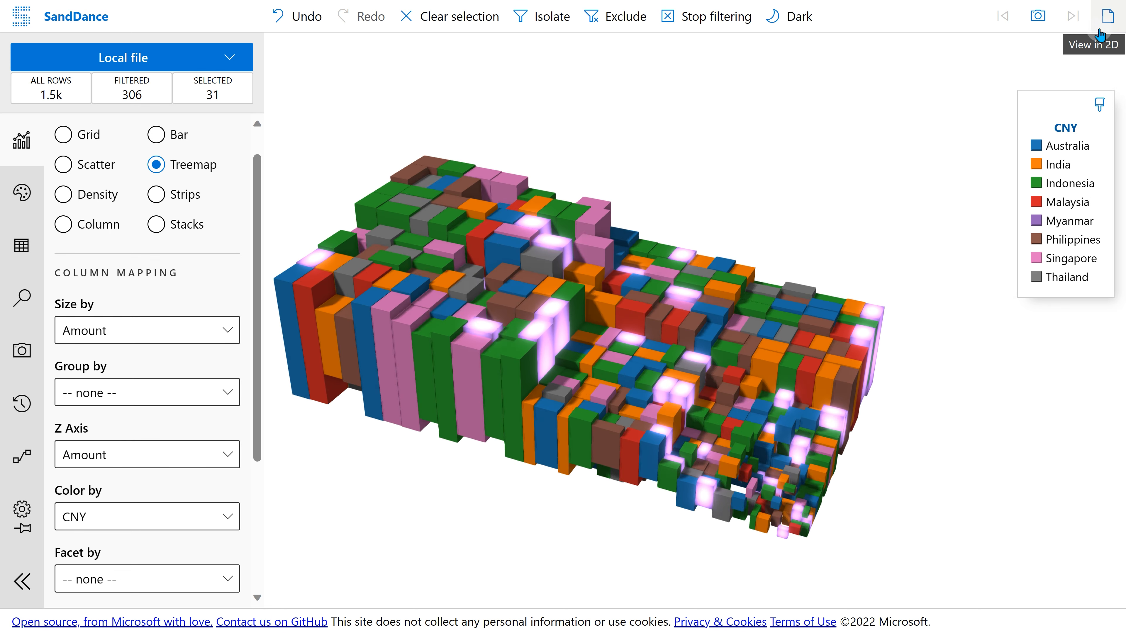
# Set the Z axis of the 3D treemap to Age.
pyautogui.scroll(1, 133, 337)
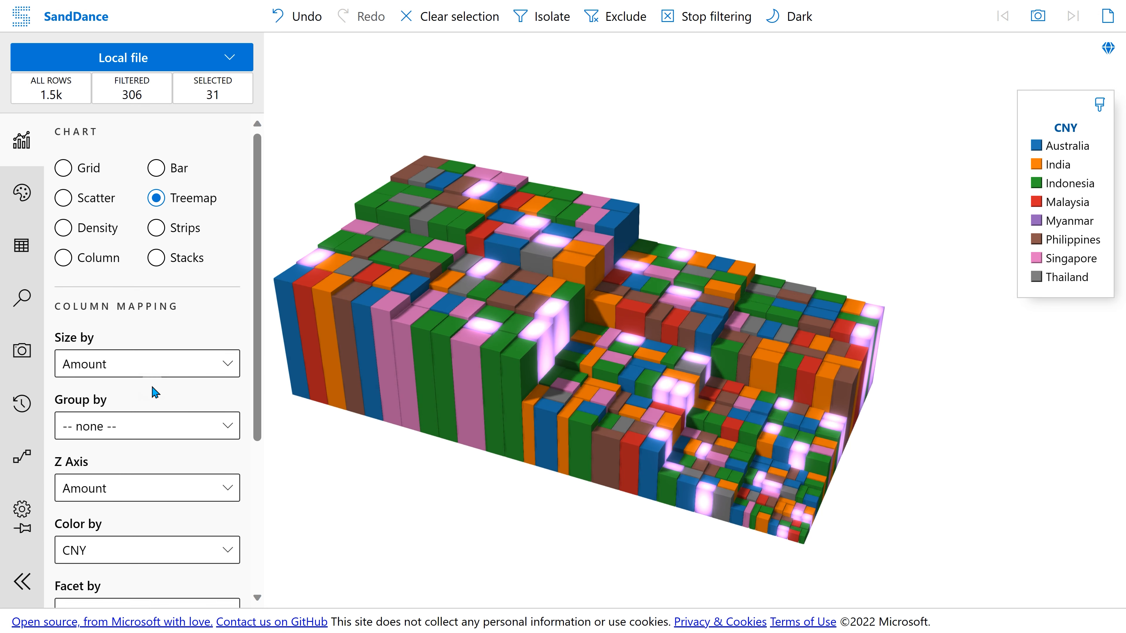
pyautogui.click(158, 502)
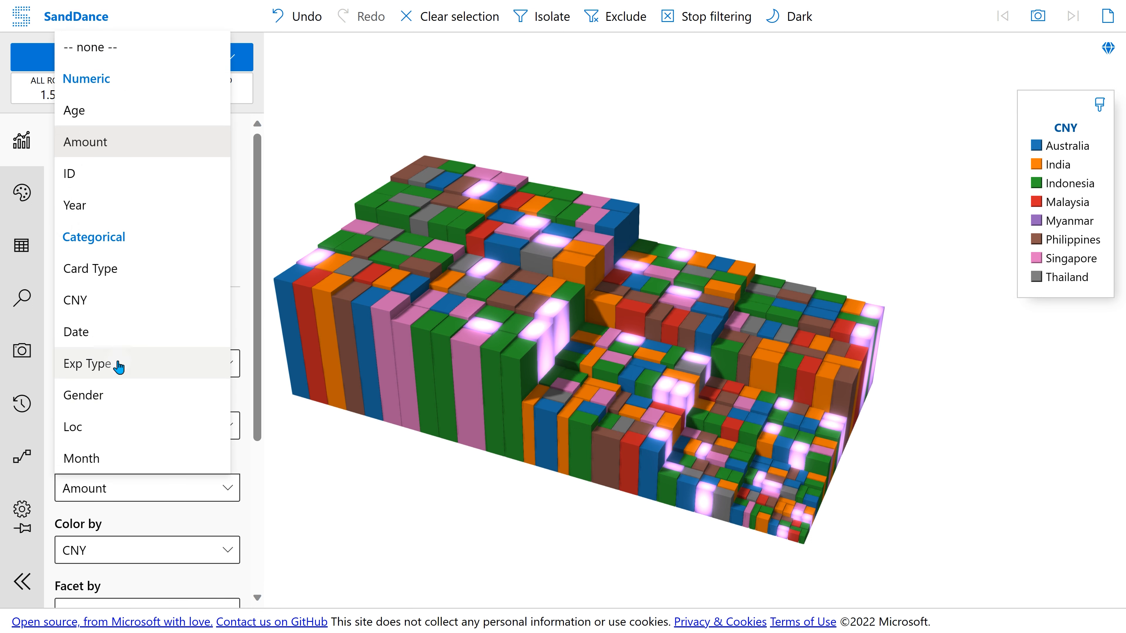
pyautogui.click(108, 111)
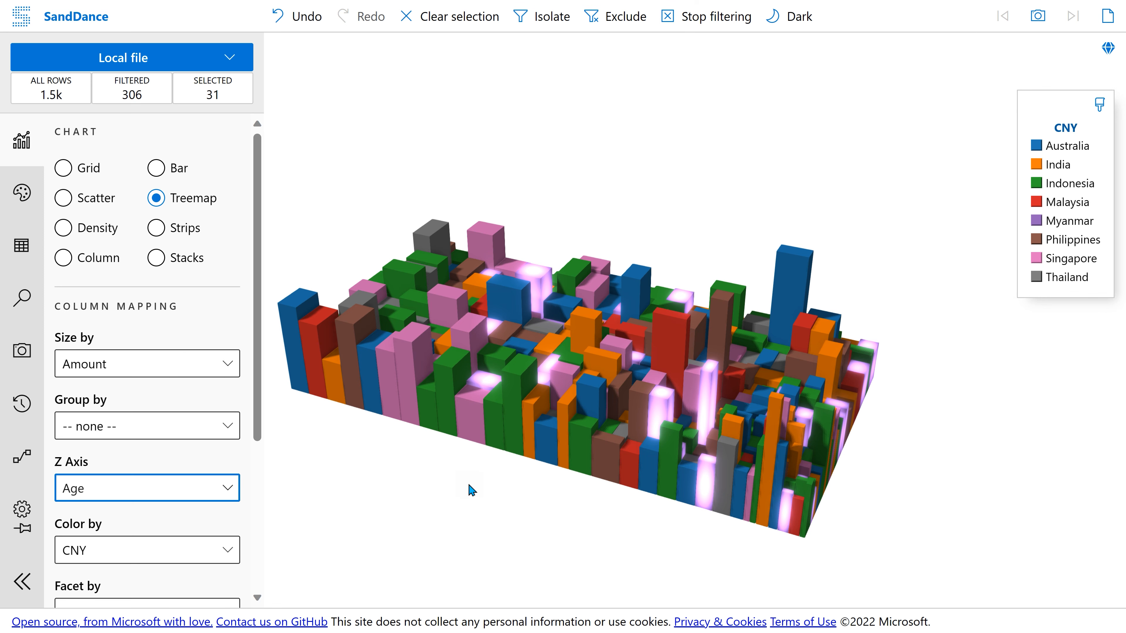
# Remove the Gold filter so the treemap covers all rows again.
pyautogui.moveTo(468, 483); pyautogui.dragTo(543, 610)
pyautogui.rightClick(543, 610)
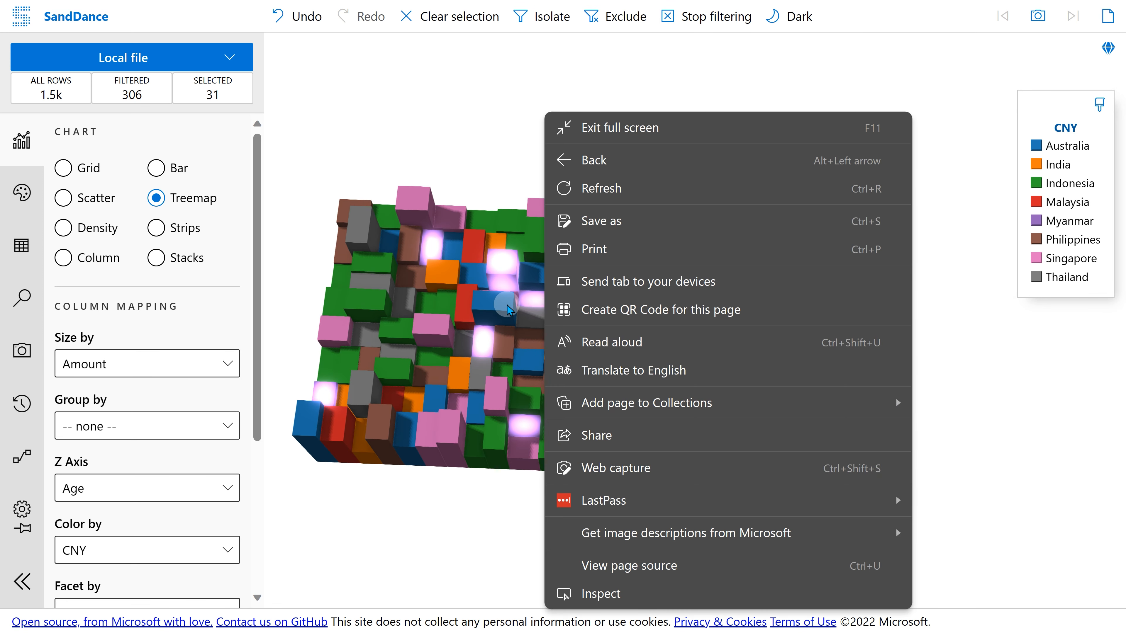
pyautogui.click(449, 515)
pyautogui.moveTo(662, 532); pyautogui.dragTo(653, 525)
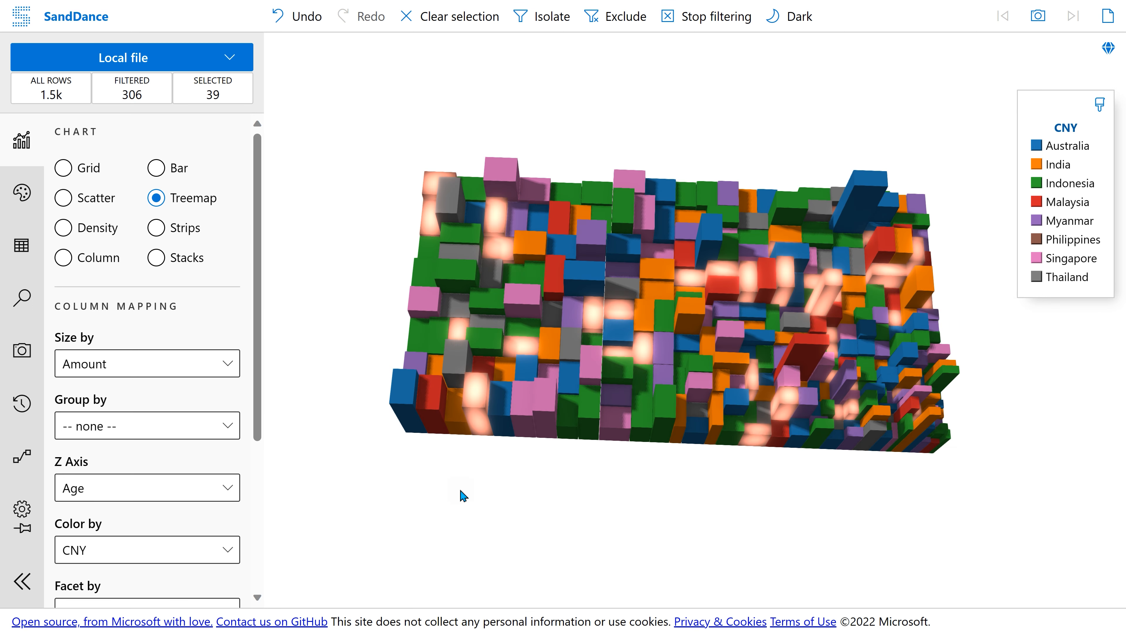
pyautogui.moveTo(522, 525); pyautogui.dragTo(515, 478)
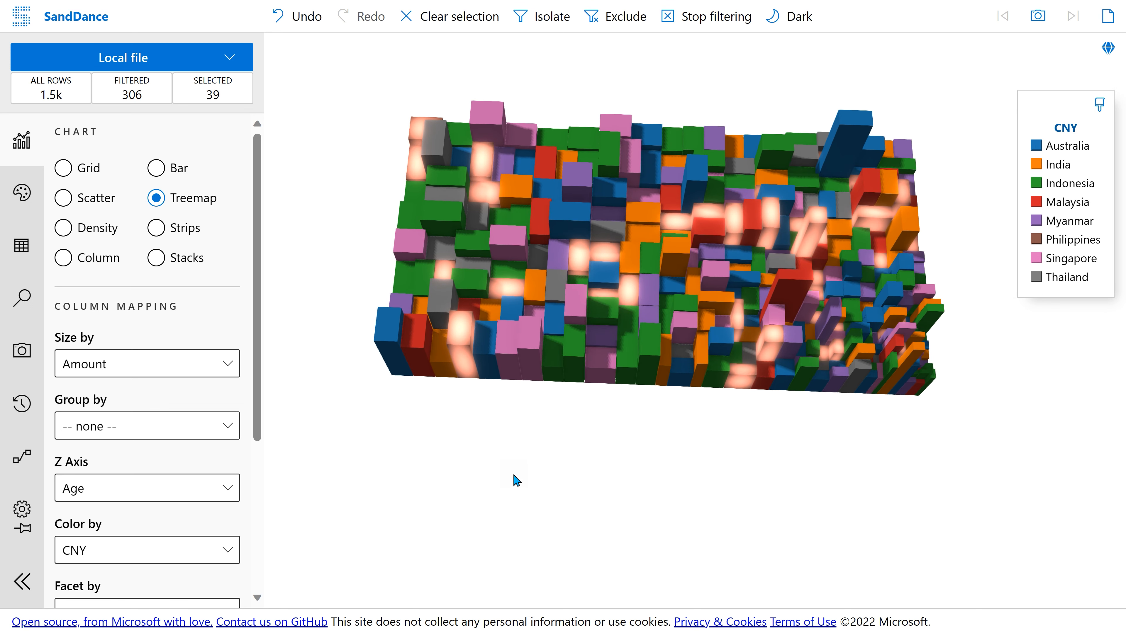
pyautogui.click(711, 20)
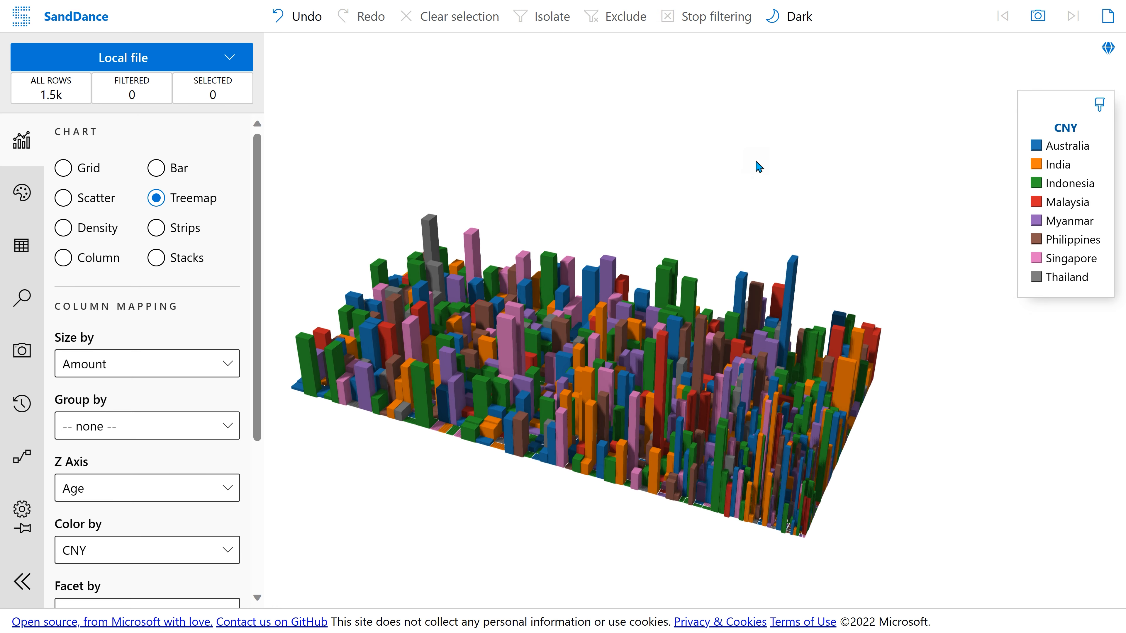
pyautogui.moveTo(916, 445); pyautogui.dragTo(975, 533)
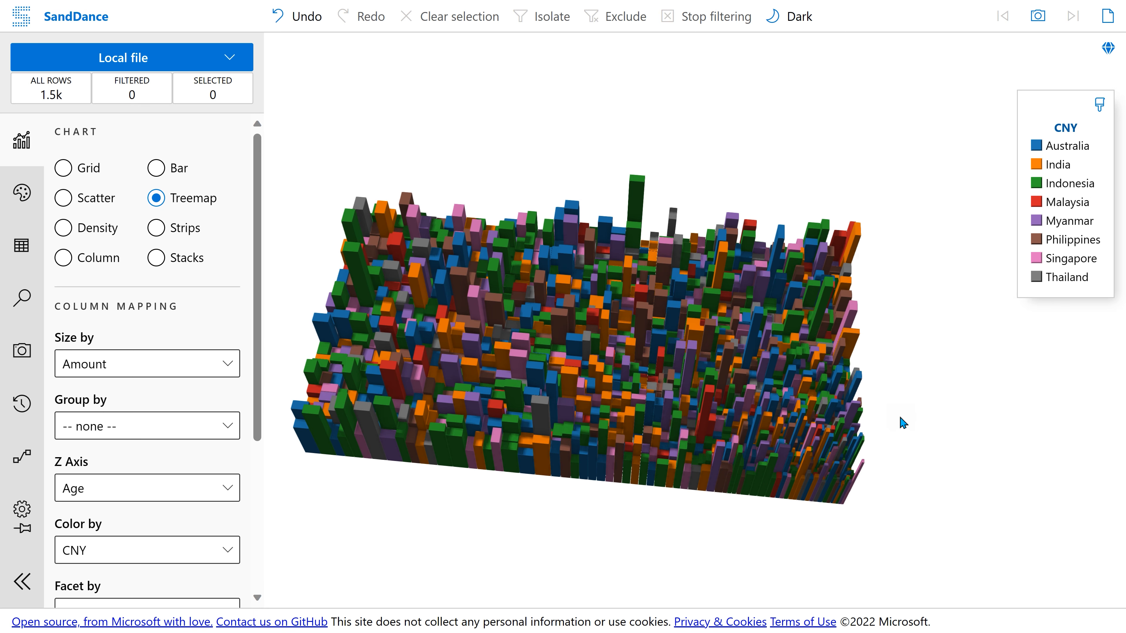
# Create a snapshot of the all-rows treemap with the title 1.
pyautogui.click(22, 350)
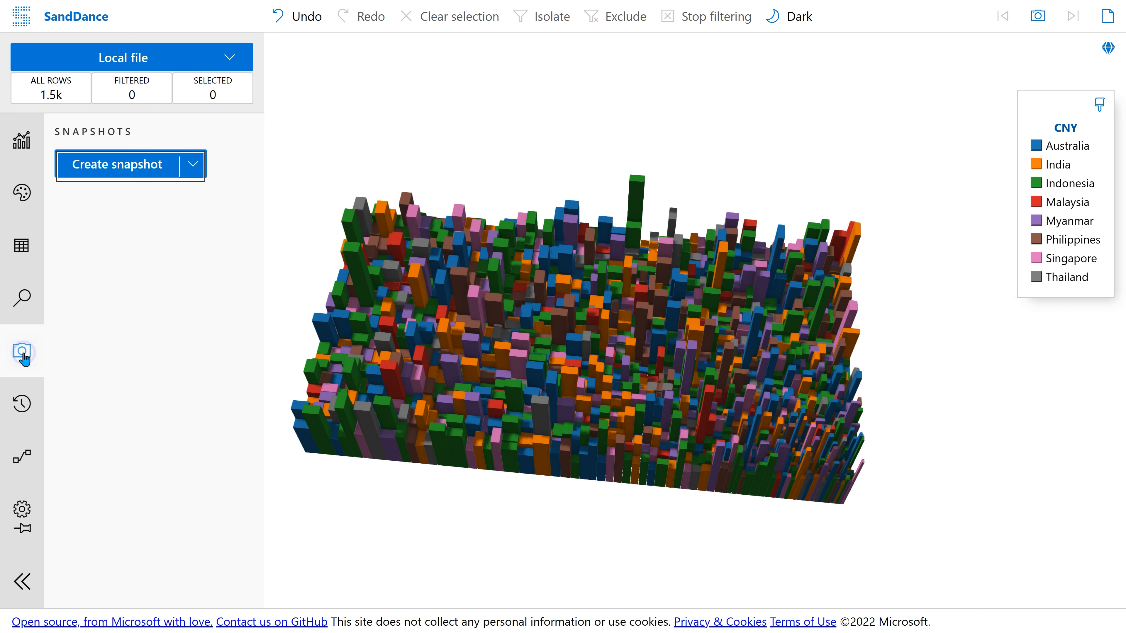
pyautogui.click(117, 164)
pyautogui.moveTo(585, 146); pyautogui.dragTo(288, 122)
pyautogui.write('1')
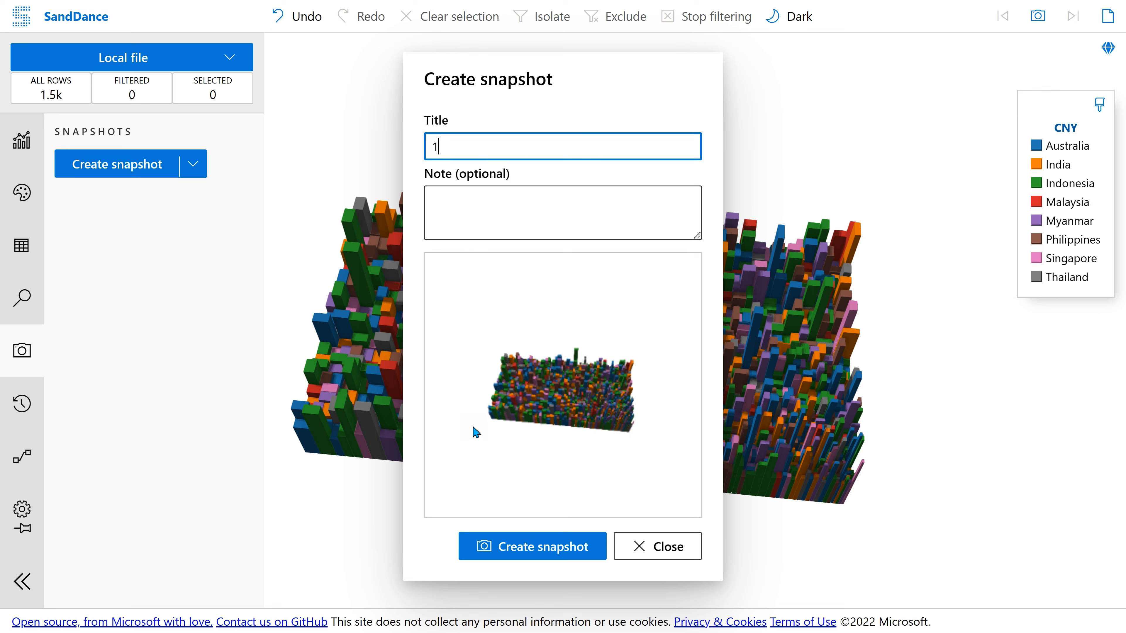
pyautogui.press('Return')
# Chart the data by Month with Age as the Y axis, Z axis and color, and create a snapshot of it.
pyautogui.click(21, 140)
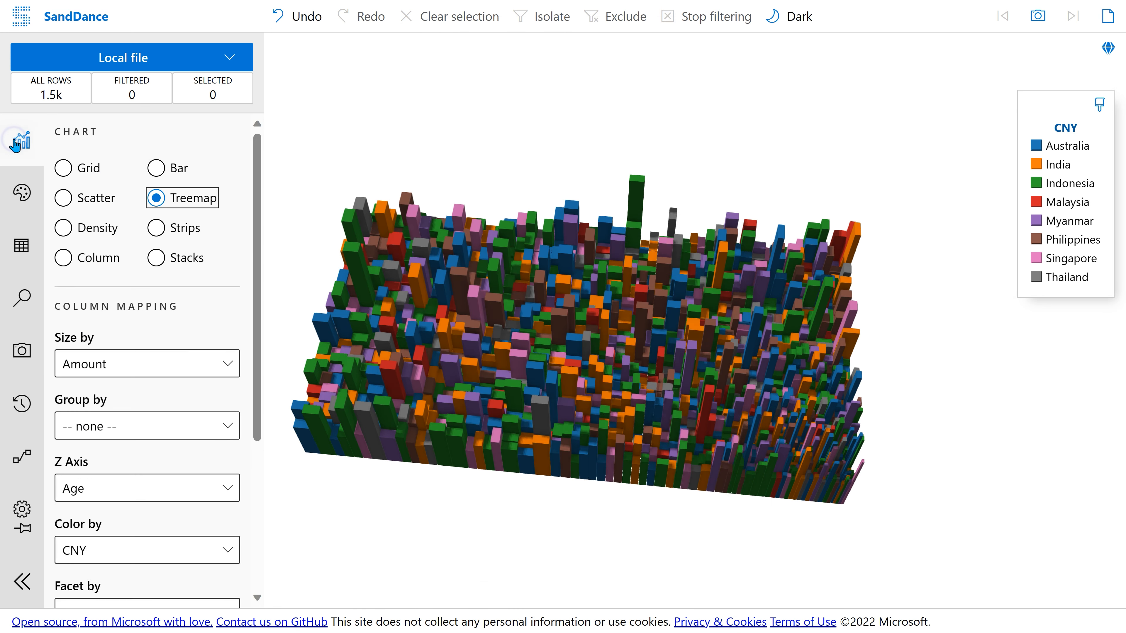
pyautogui.click(64, 261)
pyautogui.scroll(-5, 139, 422)
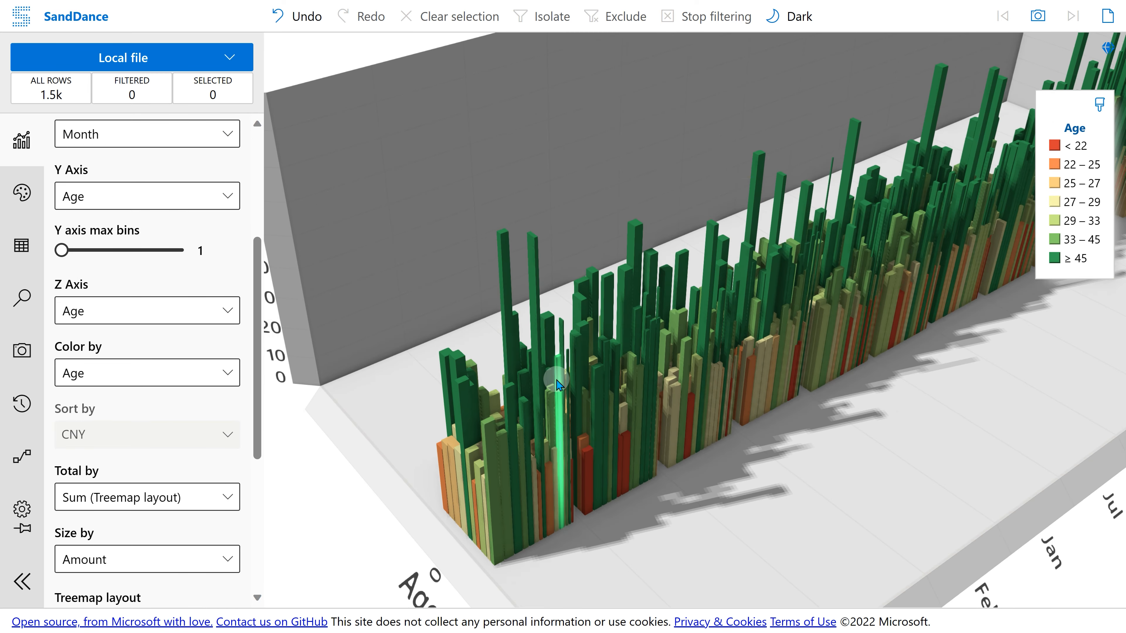
pyautogui.scroll(-2, 556, 379)
pyautogui.moveTo(882, 464); pyautogui.dragTo(481, 513)
pyautogui.scroll(-5, 792, 446)
pyautogui.click(21, 351)
pyautogui.click(133, 165)
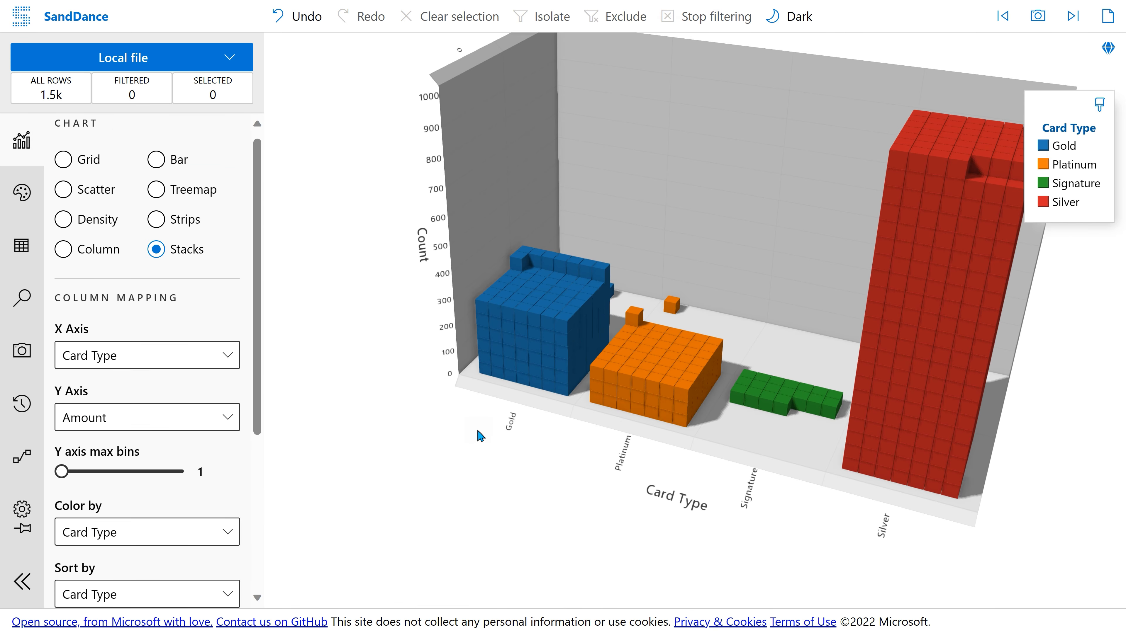
# Collapse the side pane beside the Card Type stacks chart and switch to the dark theme.
pyautogui.click(21, 581)
pyautogui.moveTo(621, 248); pyautogui.dragTo(572, 319)
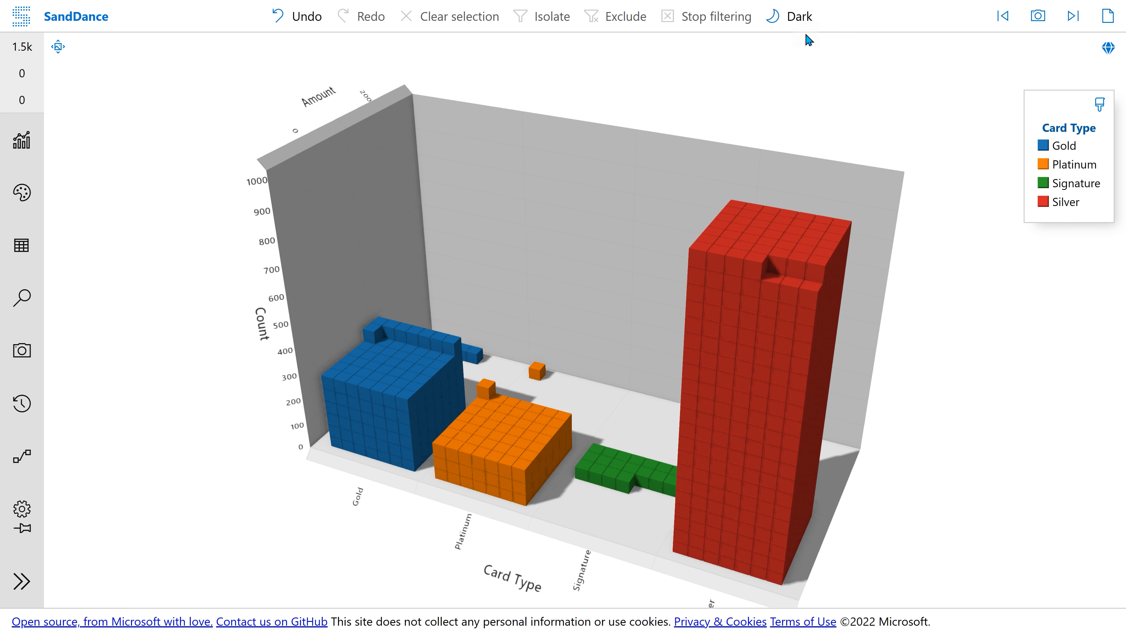
pyautogui.click(783, 13)
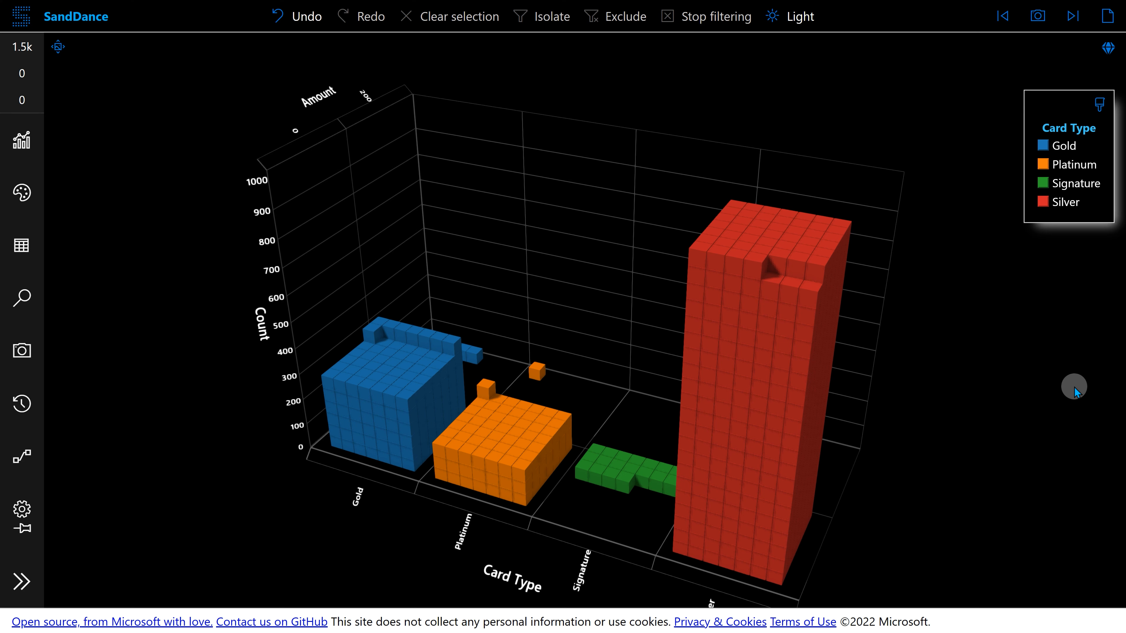
# Play forward through the next three saved snapshots.
pyautogui.click(1073, 18)
pyautogui.click(1073, 15)
pyautogui.click(1073, 16)
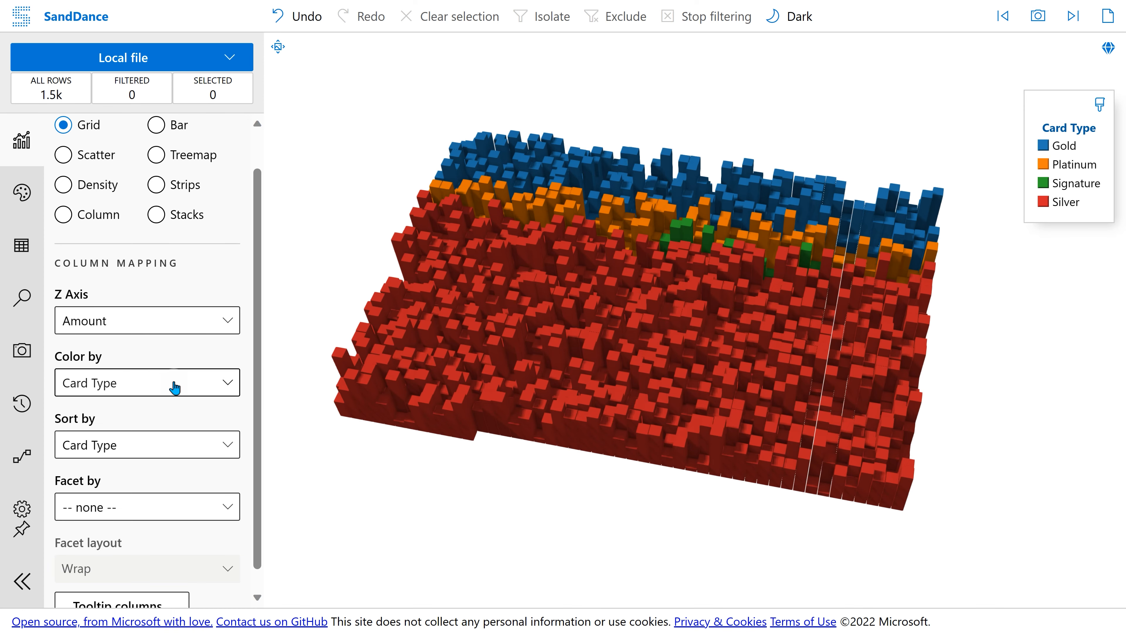
# Facet the Card Type grid chart by Gender and set the facet layout to Exp Type.
pyautogui.click(208, 507)
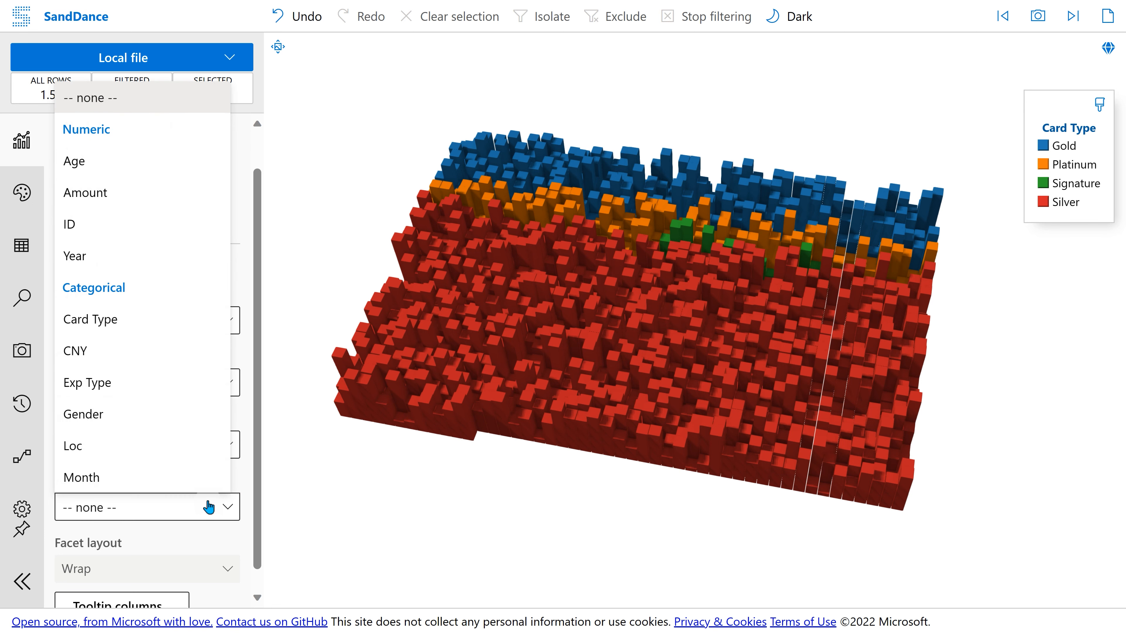
pyautogui.click(145, 424)
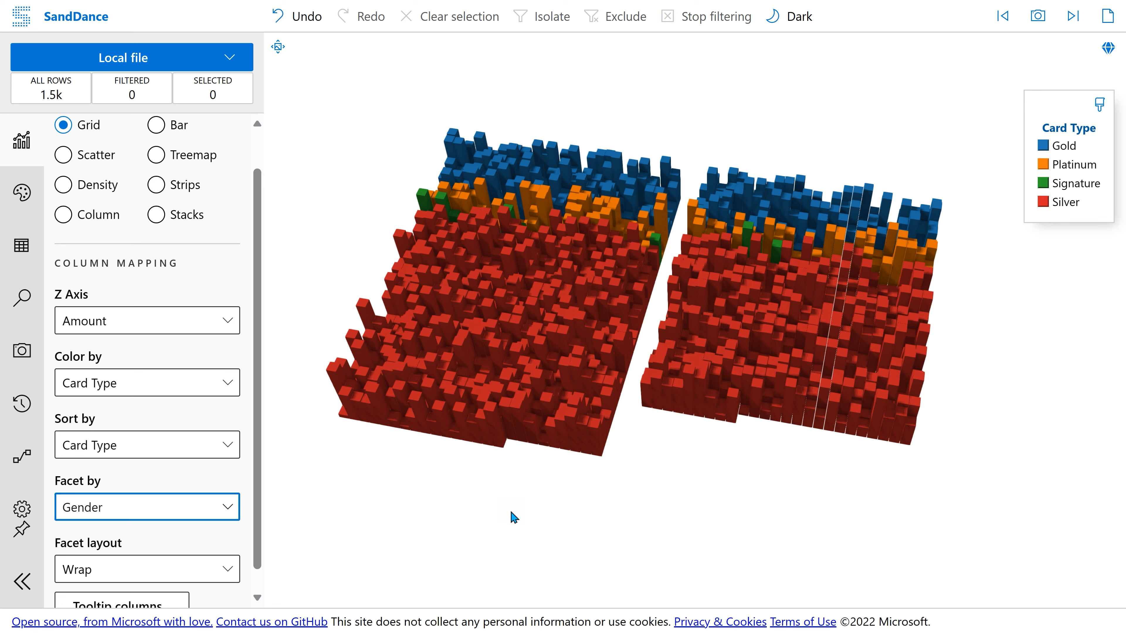
pyautogui.moveTo(499, 450)
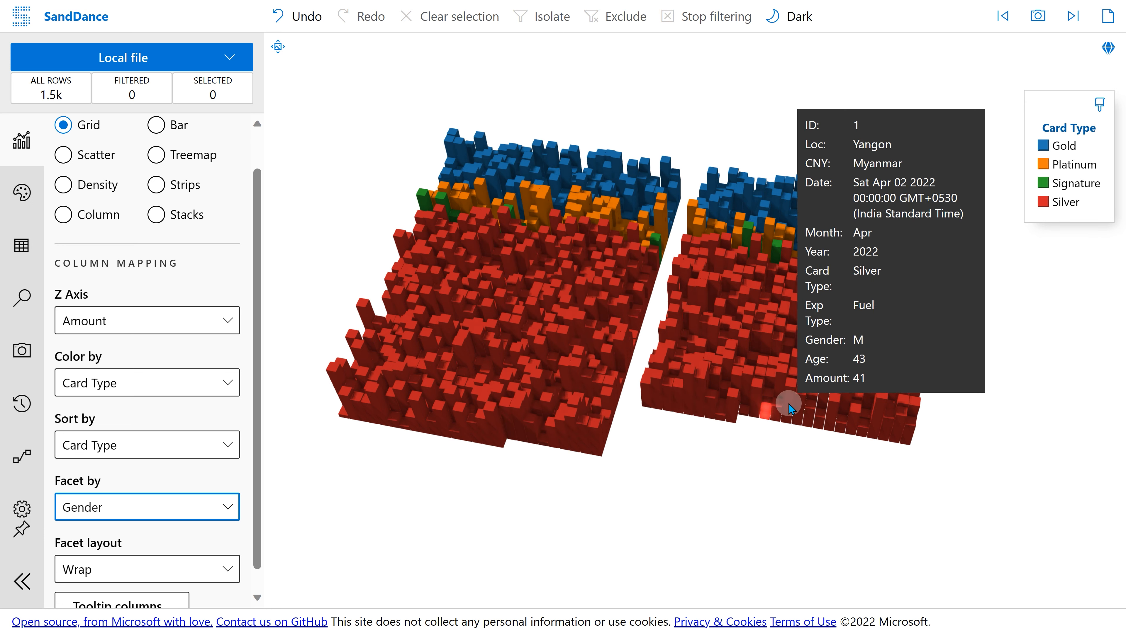
pyautogui.moveTo(791, 408)
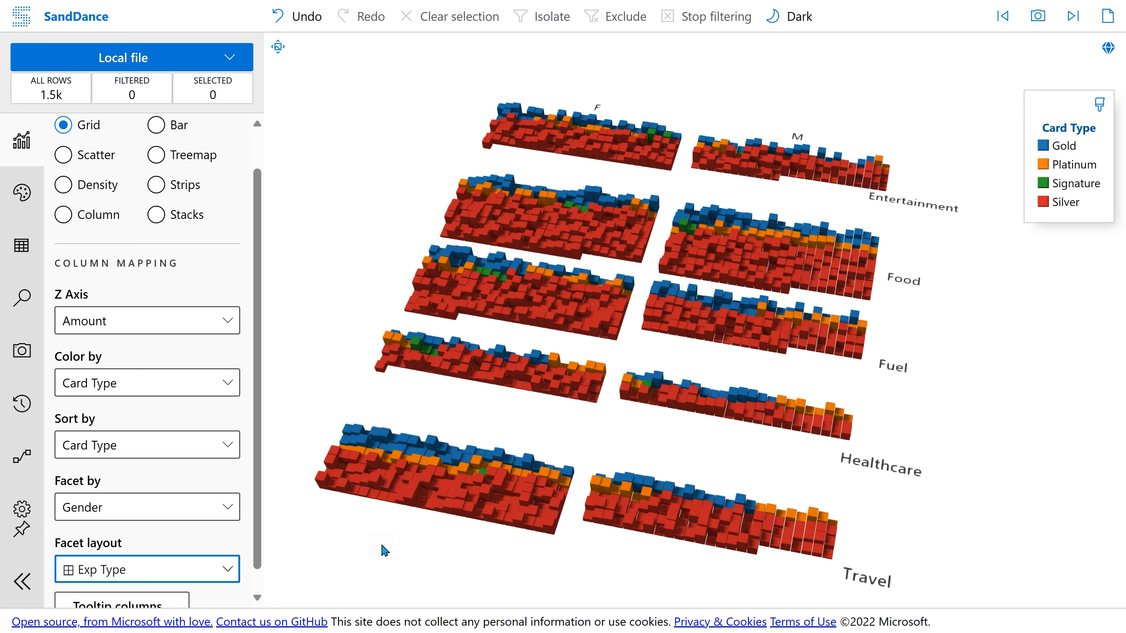